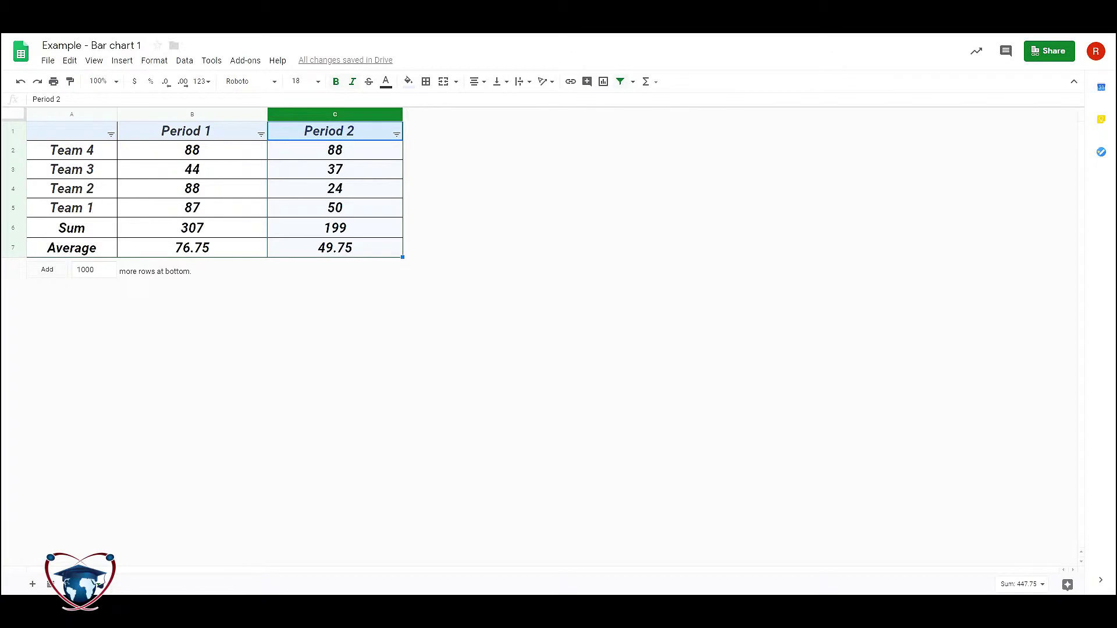
click(158, 191)
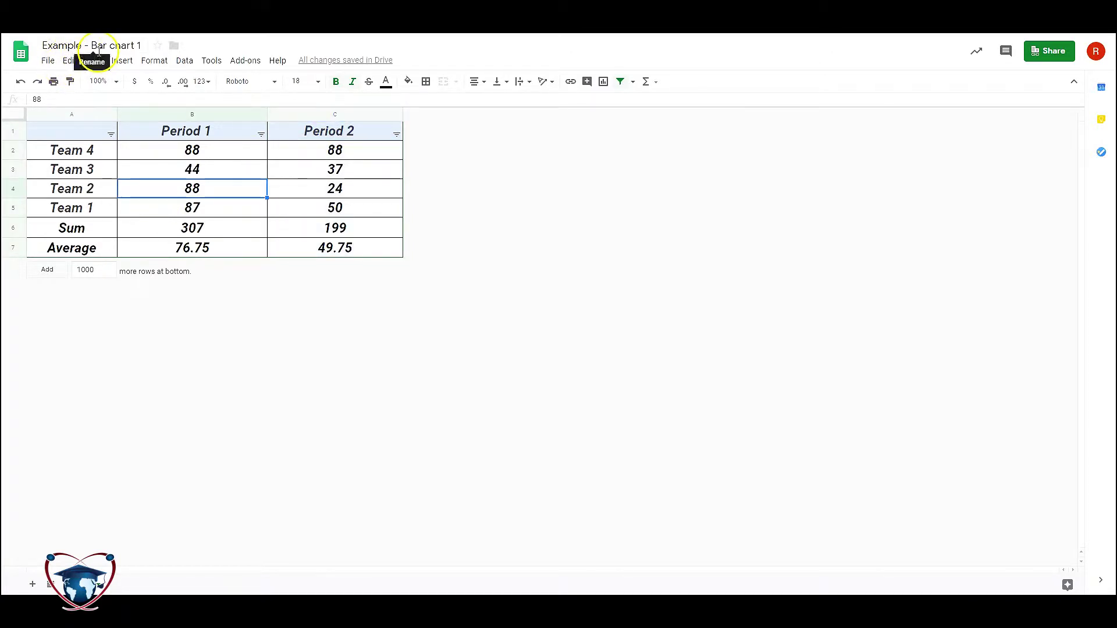
click(235, 245)
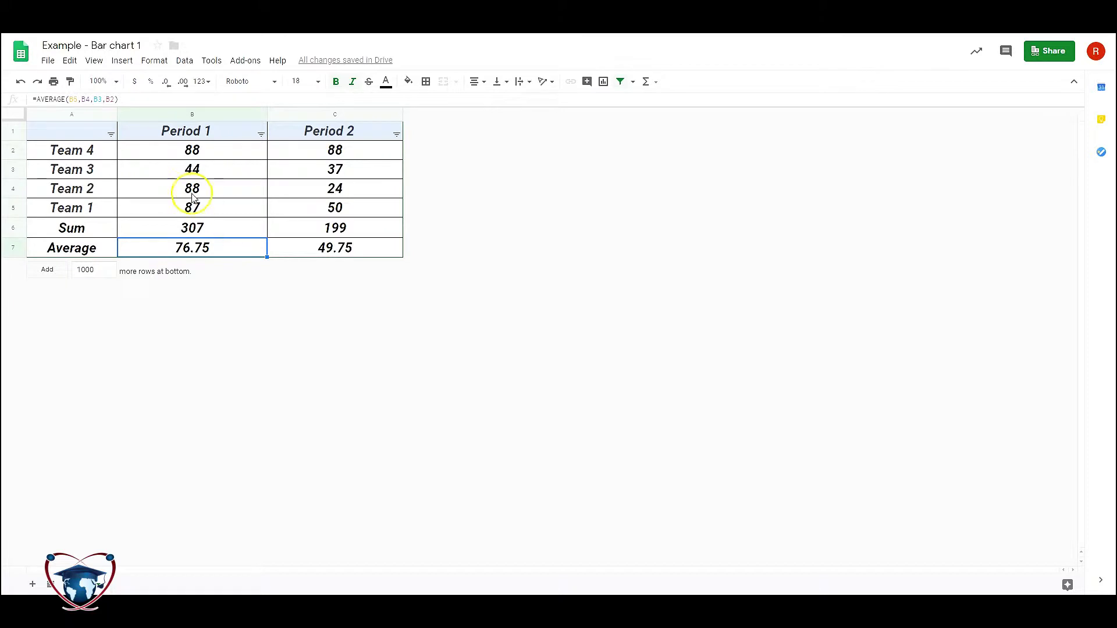
click(219, 153)
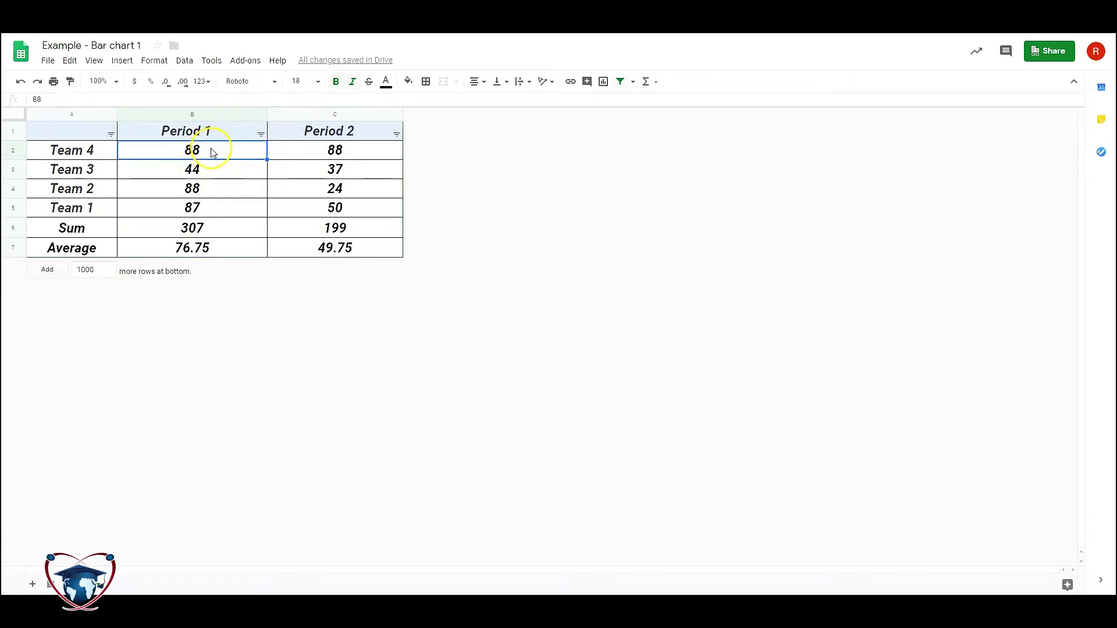
click(47, 99)
click(192, 170)
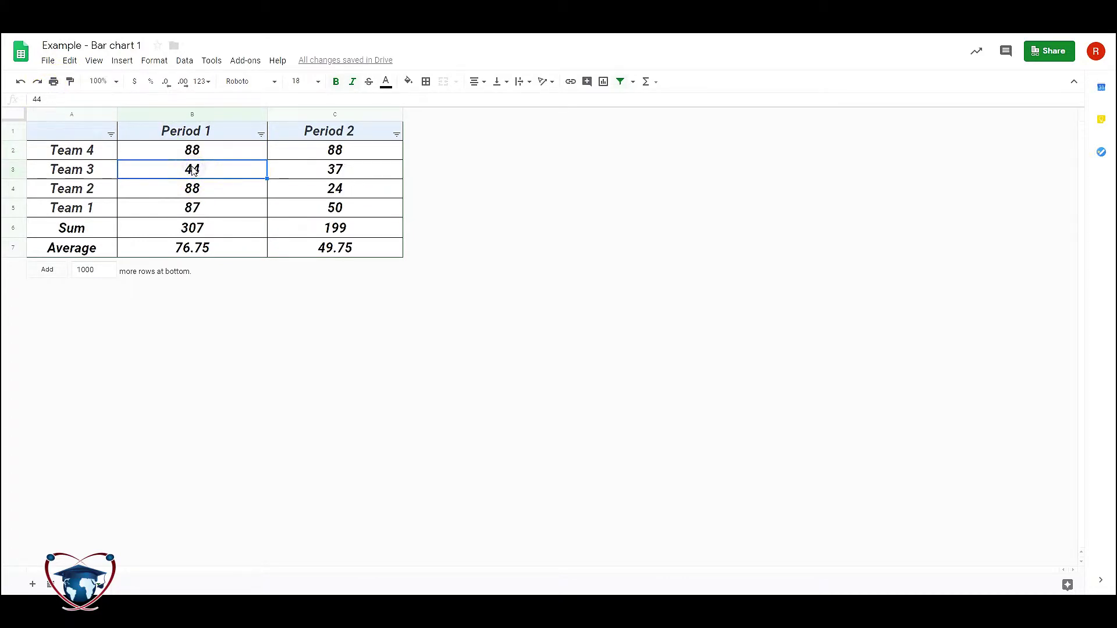
Enter the Period 1 scores 65, 45, 90 and 75 for Team 4, Team 3, Team 2 and Team 1.
click(200, 156)
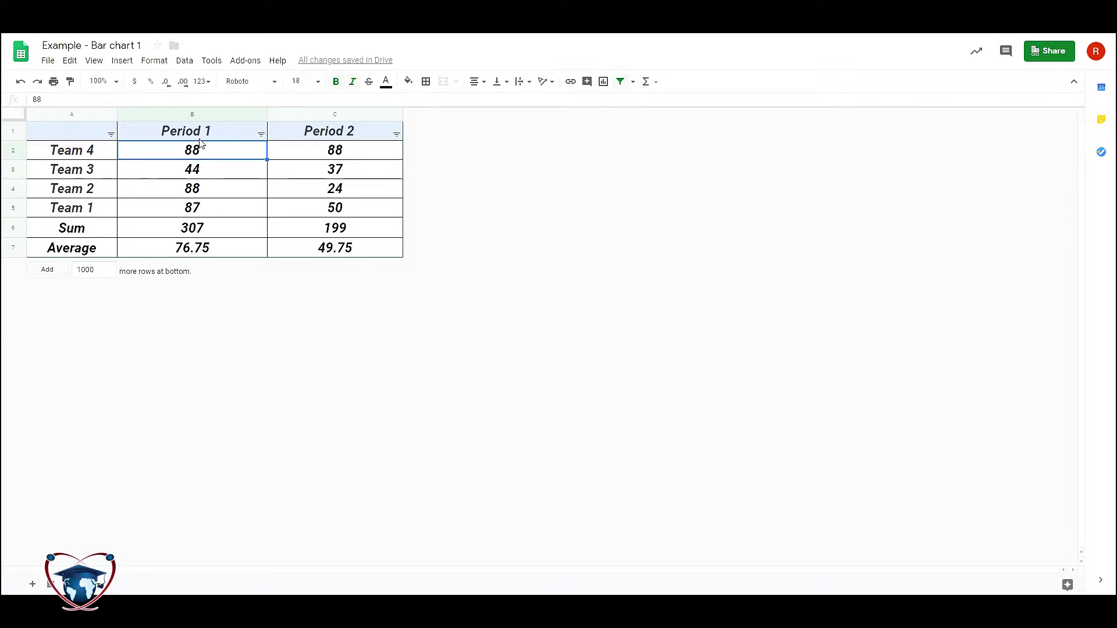
text(65)
key(Return)
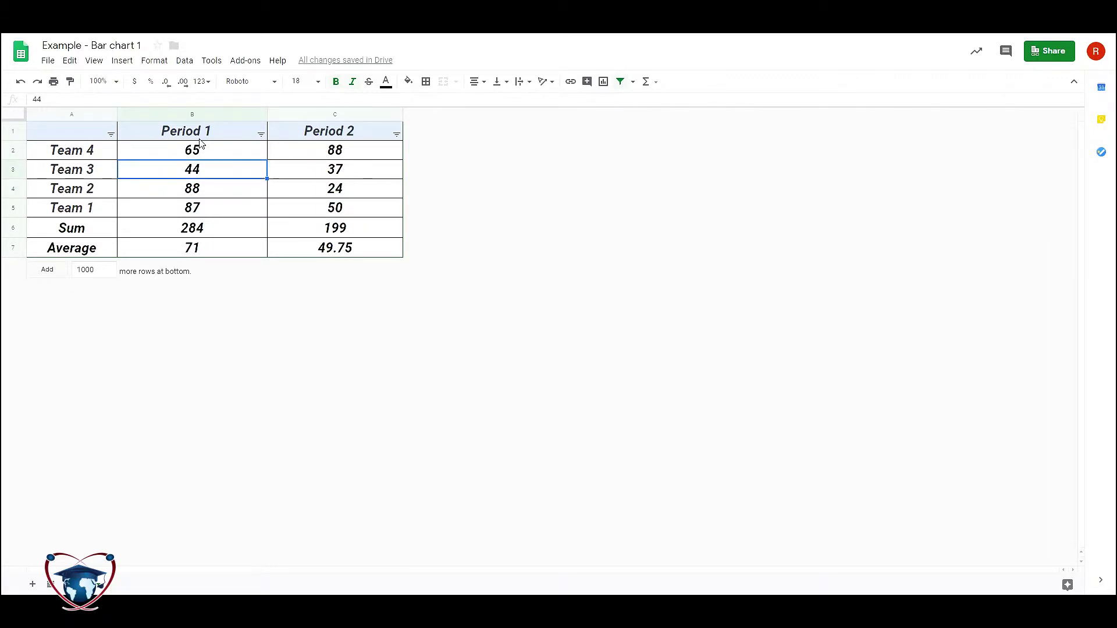
text(45)
key(Return)
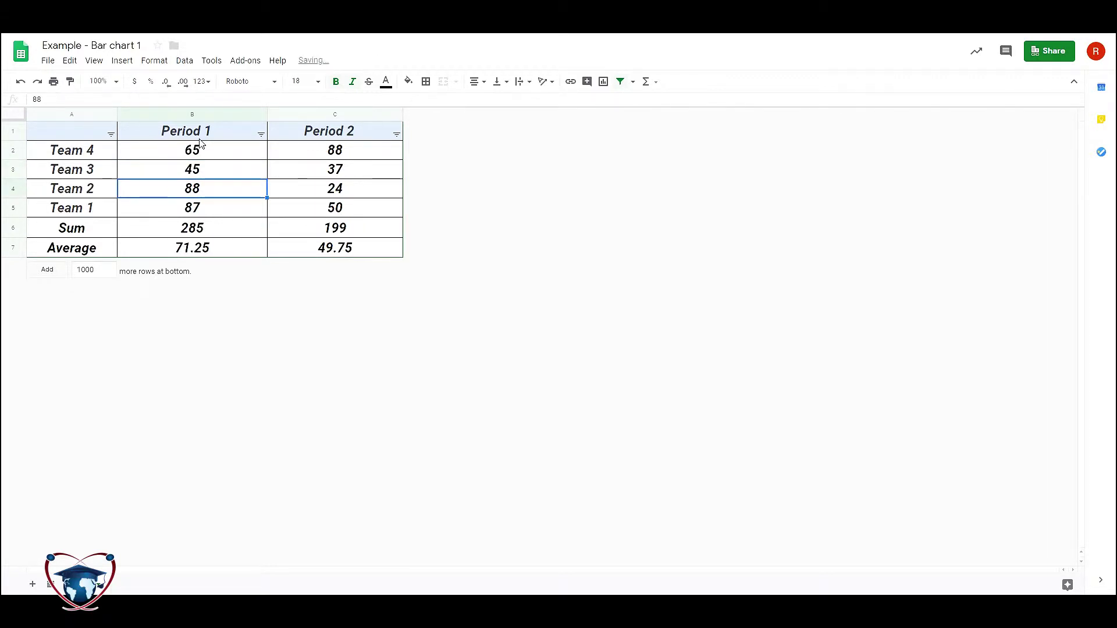
text(90)
key(Return)
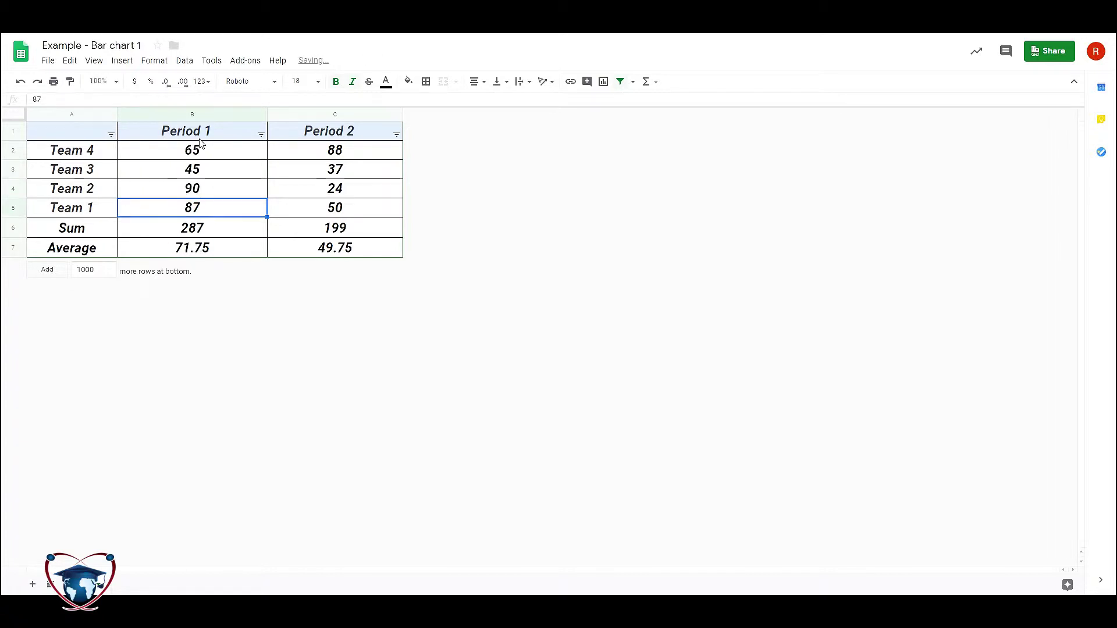
text(75)
key(Return)
Set Team 4's scores to 98 for Period 1 and 55 for Period 2.
key(Up)
key(Up)
key(Up)
key(Up)
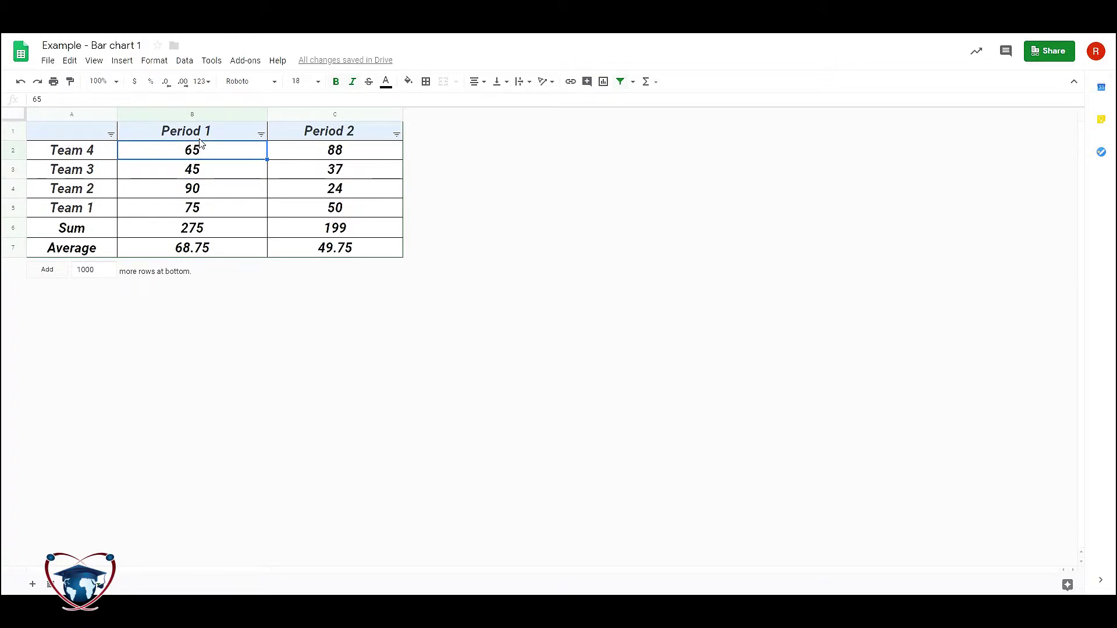
text(98)
key(Tab)
text(55)
key(Return)
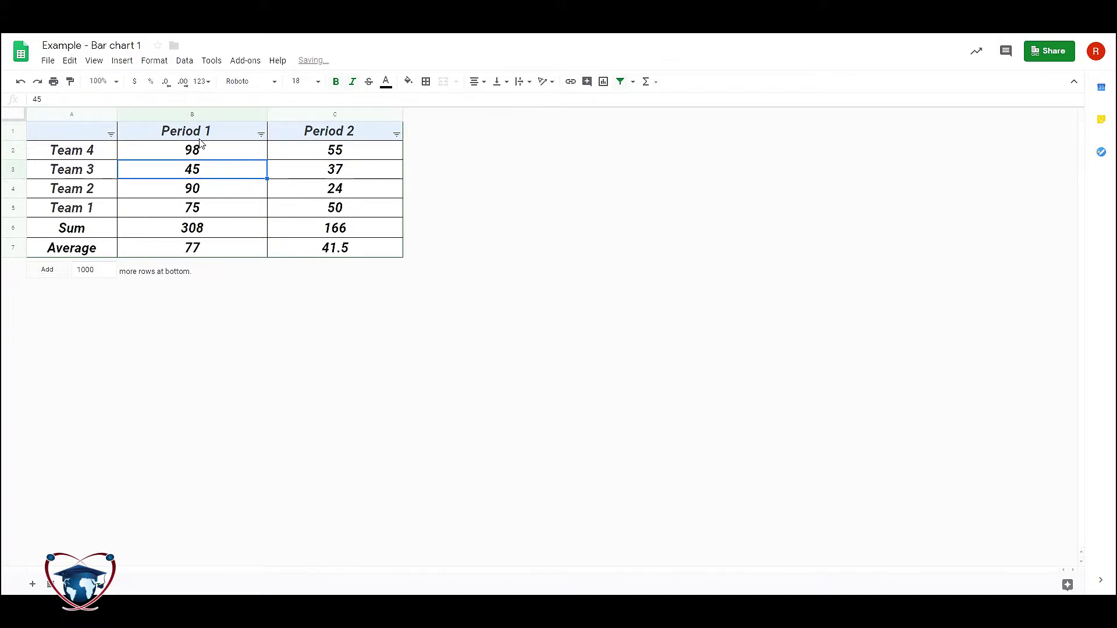
Set Team 3's scores to 97 for Period 1 and 55 for Period 2.
text(97)
key(Tab)
text(5)
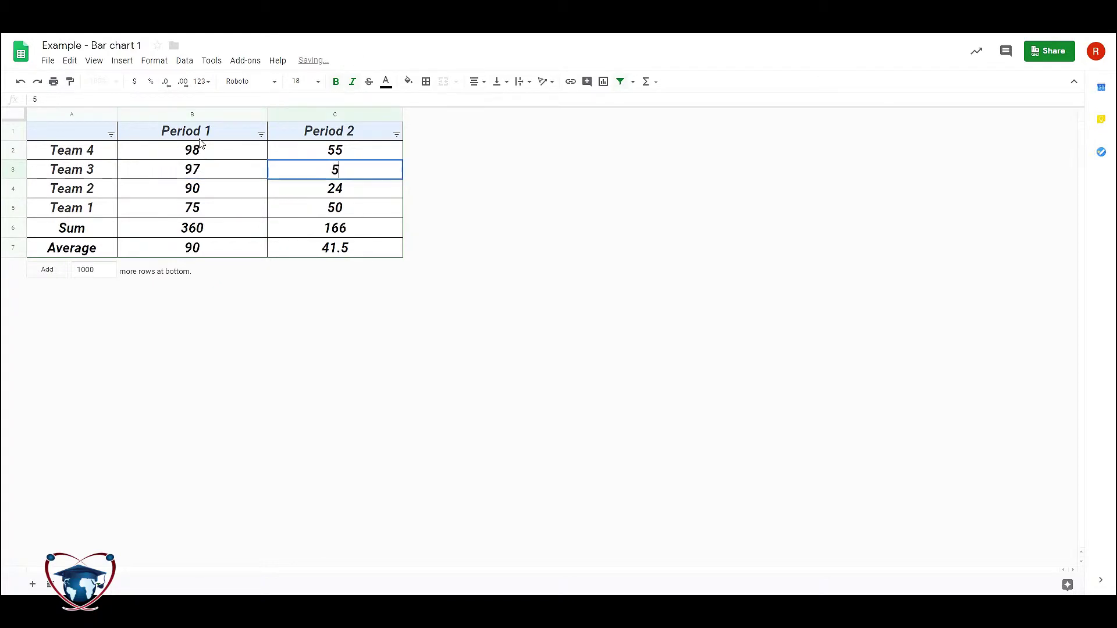
key(Return)
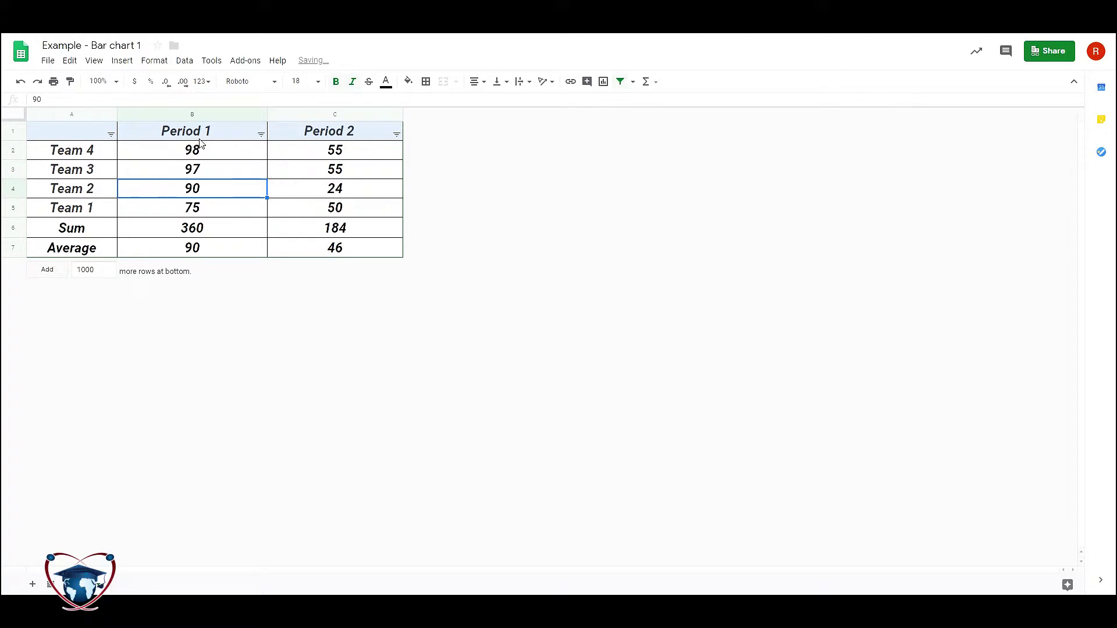
Set Team 2's scores to 65 for both Period 1 and Period 2.
text(55)
key(Return)
key(Up)
text(65)
key(Tab)
text(65)
key(Return)
key(Up)
key(Up)
key(Down)
key(Up)
key(Down)
key(Up)
key(Up)
key(Up)
key(Down)
key(Right)
key(Down)
key(Down)
key(Up)
key(Left)
key(Up)
key(Right)
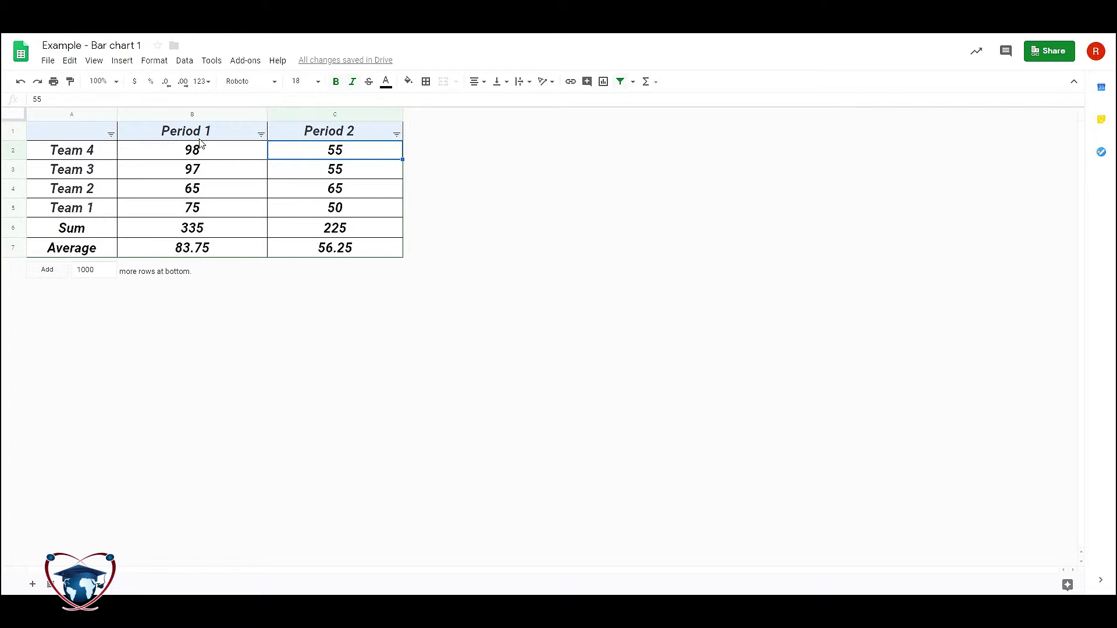
Edit Team 4's Period 2 score in place so that it reads 56.
key(F2)
key(Return)
key(Up)
key(Left)
key(Right)
key(F2)
key(BackSpace)
text(6)
key(Return)
key(Left)
key(Down)
key(Down)
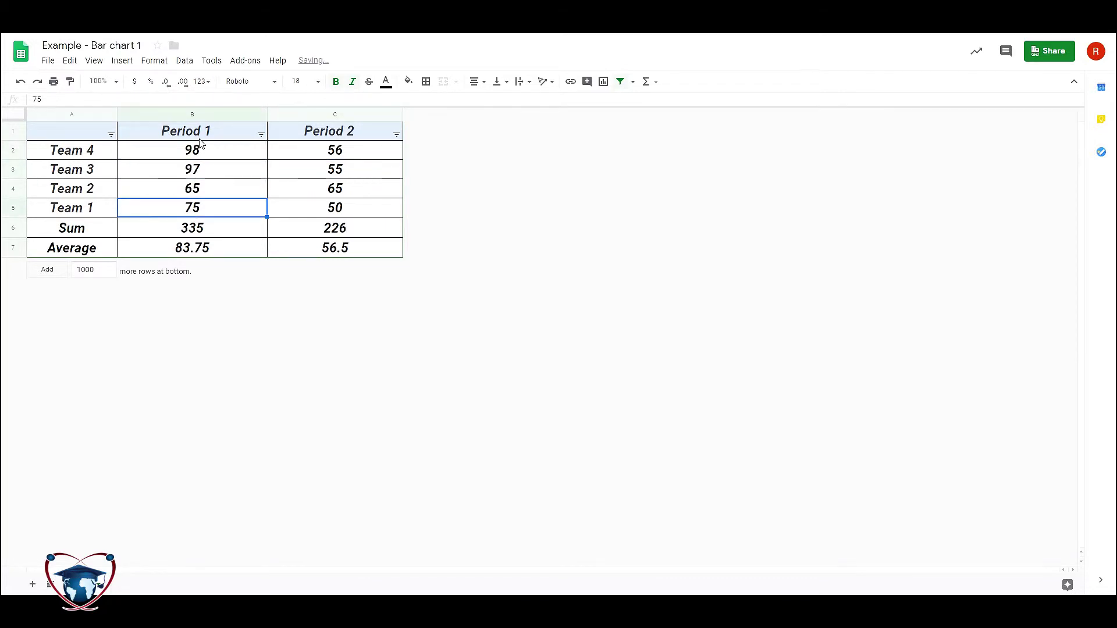
key(Up)
key(Up)
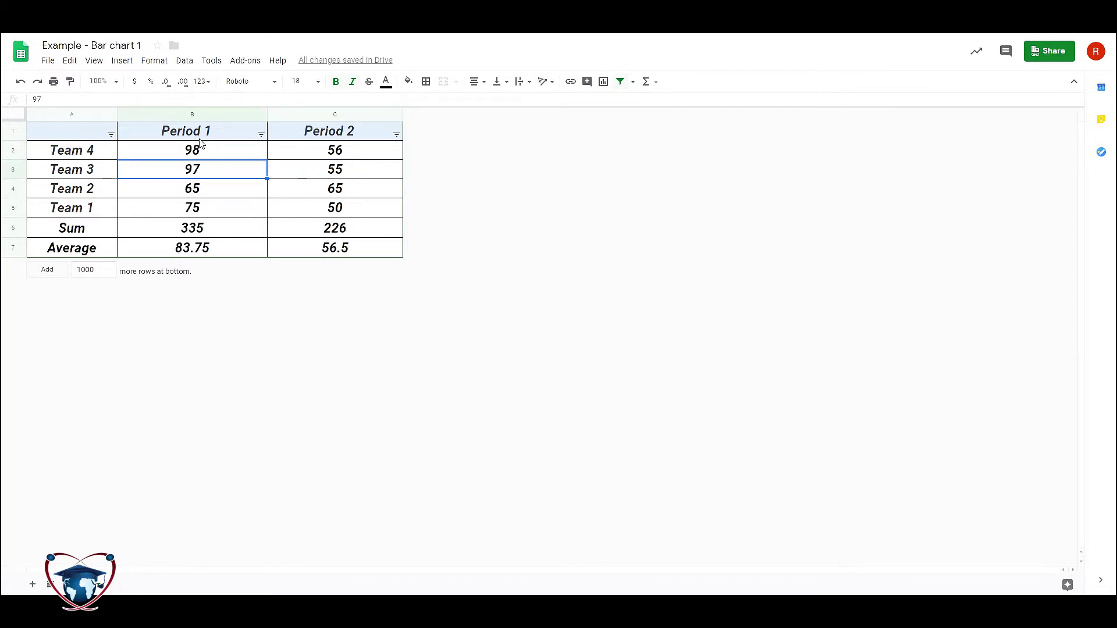
key(Up)
key(F2)
key(Return)
key(Up)
key(Right)
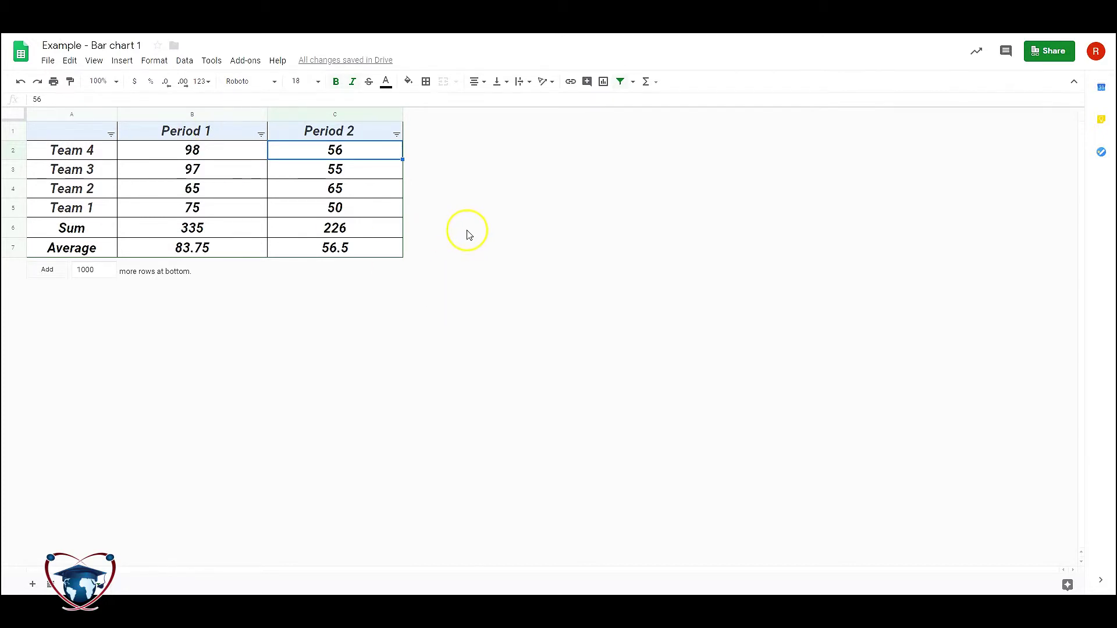
Insert one empty column directly to the right of the Period 2 column.
click(324, 192)
click(322, 114)
right_click(324, 114)
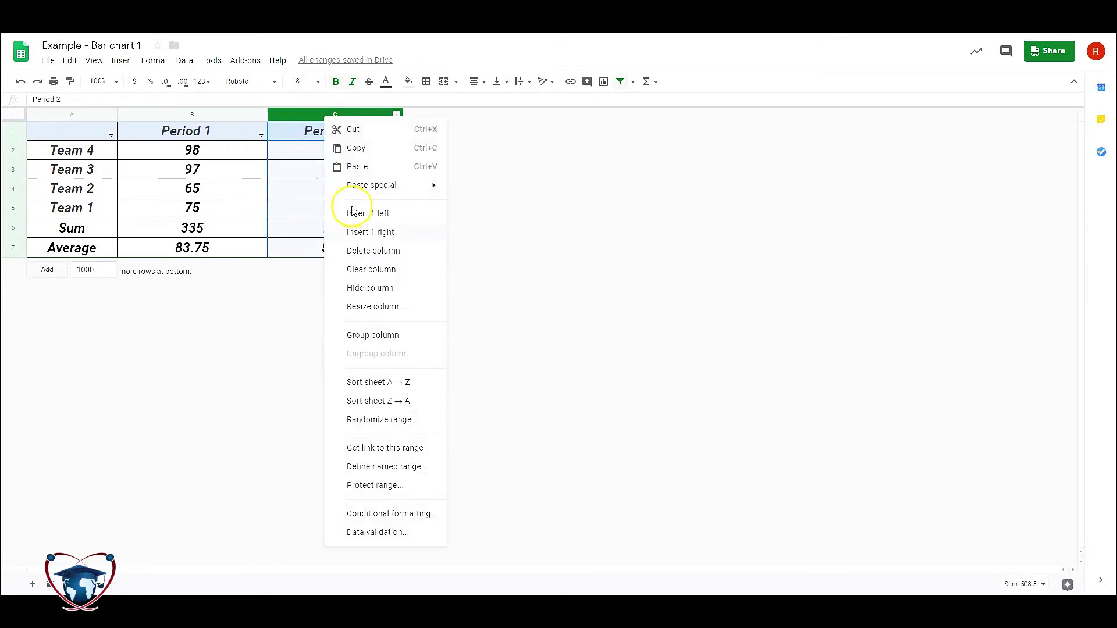
click(358, 234)
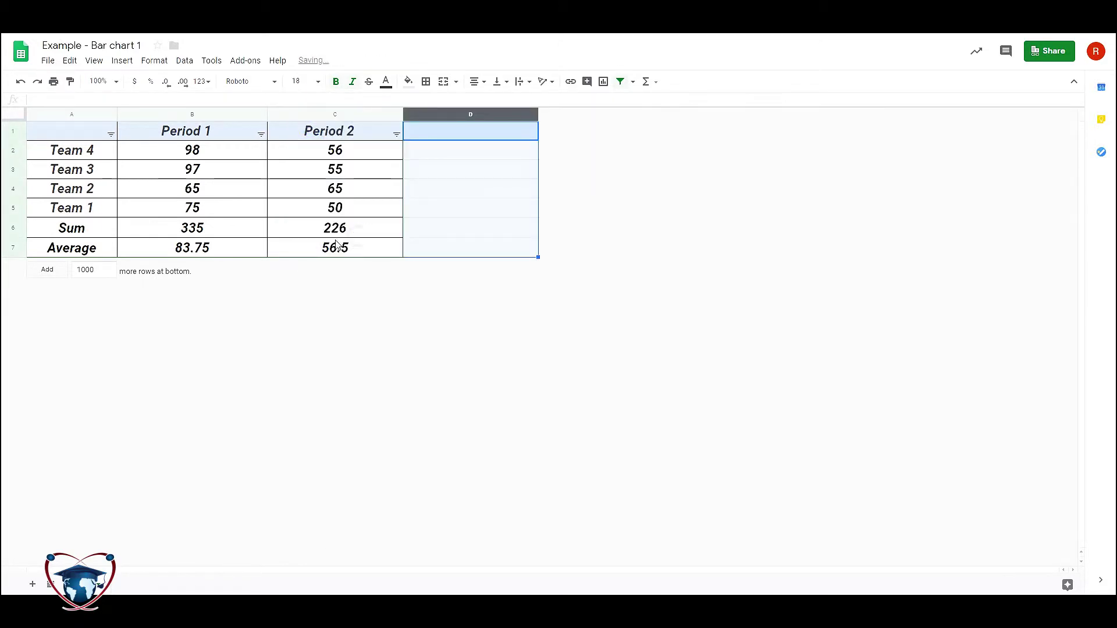
Copy the Period 2 data from header to Average row into the new column D, starting at D1.
click(353, 232)
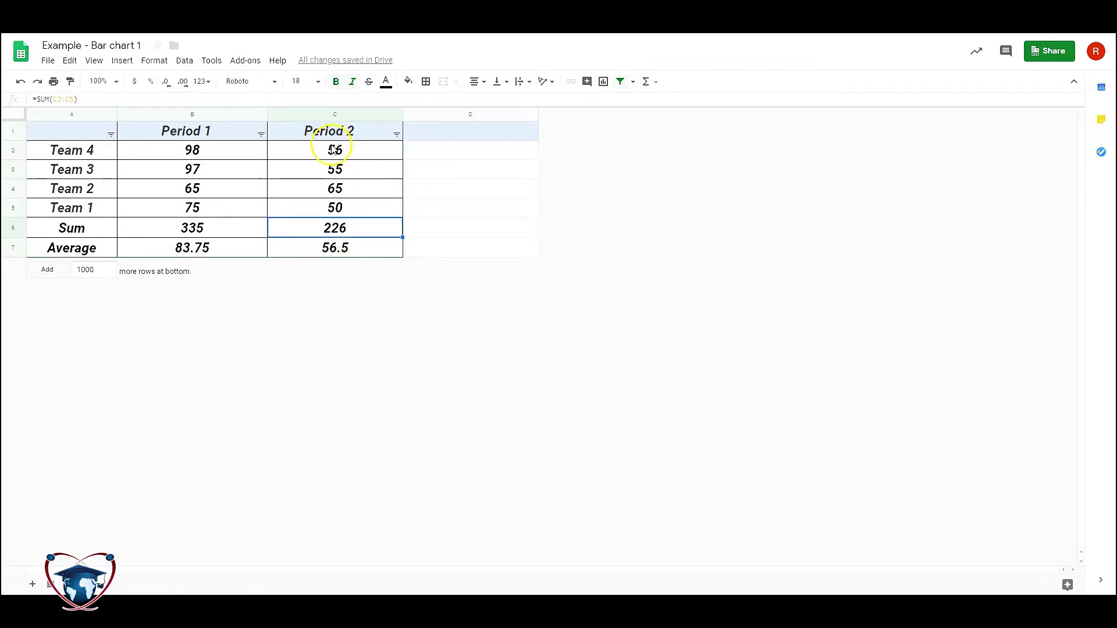
drag(335, 131, 350, 245)
key(ctrl+c)
click(449, 132)
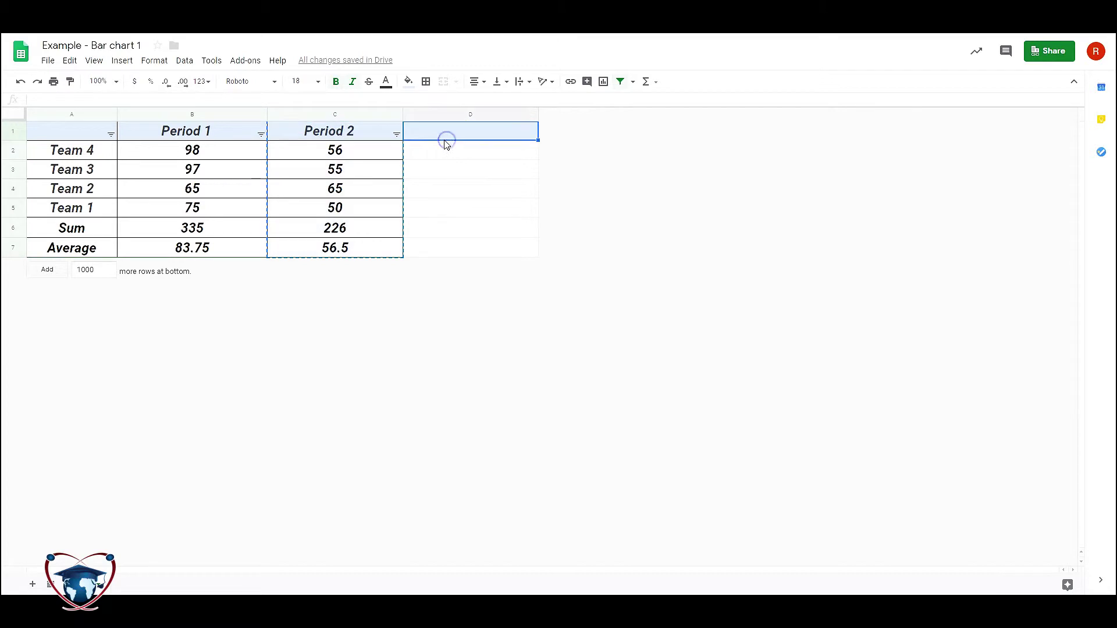
key(ctrl+v)
Rename the pasted column's header to Period 3 and clear its four team scores, keeping the Sum and Average formulas.
click(472, 152)
click(494, 134)
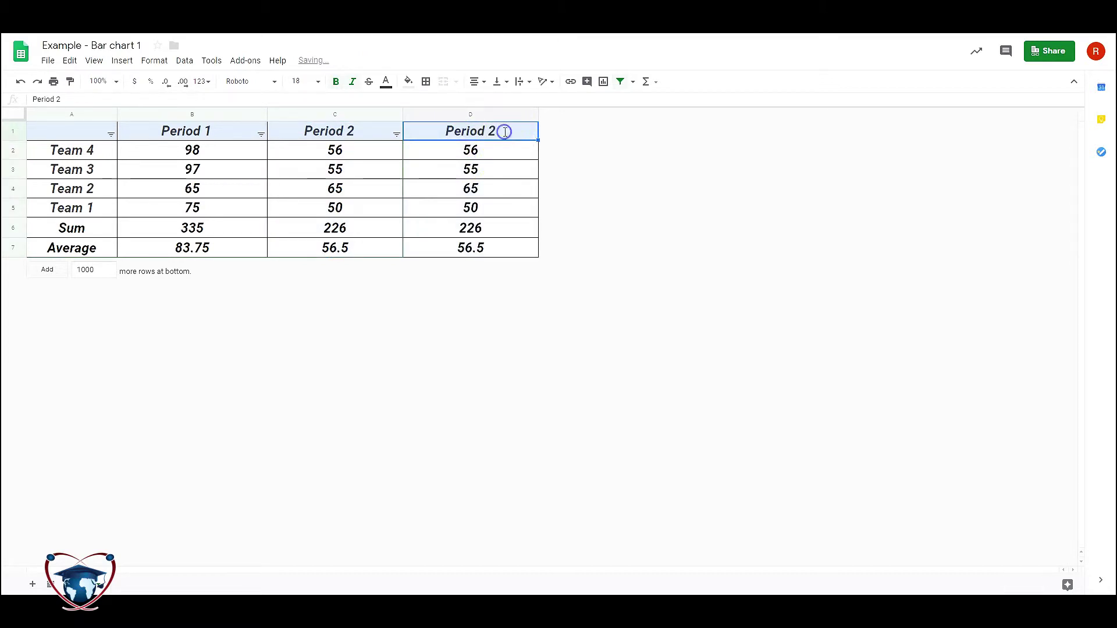
click(506, 192)
drag(497, 210, 484, 150)
key(BackSpace)
click(486, 210)
mouse_move(490, 233)
mouse_down()
mouse_move(488, 155)
mouse_move(490, 214)
mouse_up()
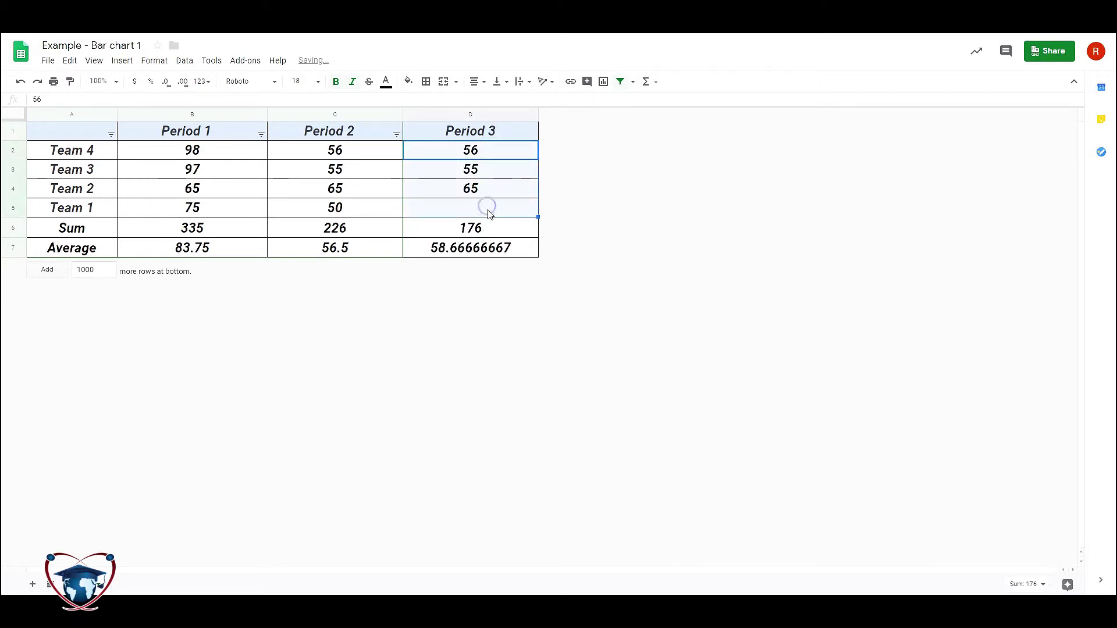
key(Delete)
Compare the Sum and Average formulas of the Period 2 column with those copied to the Period 3 column.
click(388, 246)
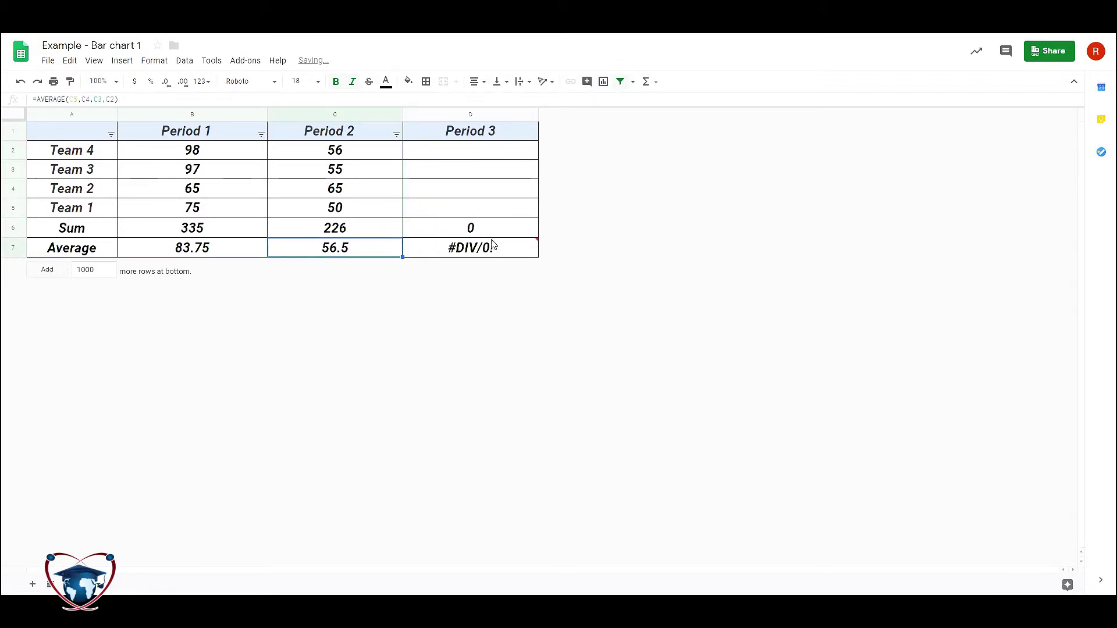
click(363, 230)
click(361, 247)
click(369, 232)
click(370, 244)
click(369, 226)
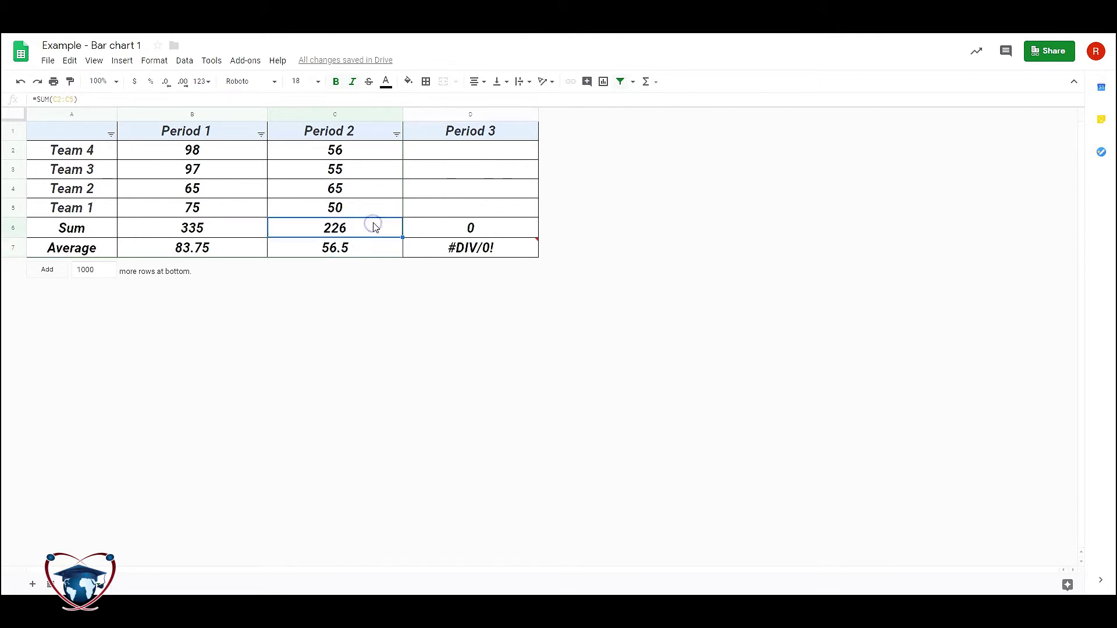
click(371, 244)
click(372, 226)
click(473, 227)
click(367, 231)
click(358, 244)
click(365, 230)
click(446, 231)
click(446, 243)
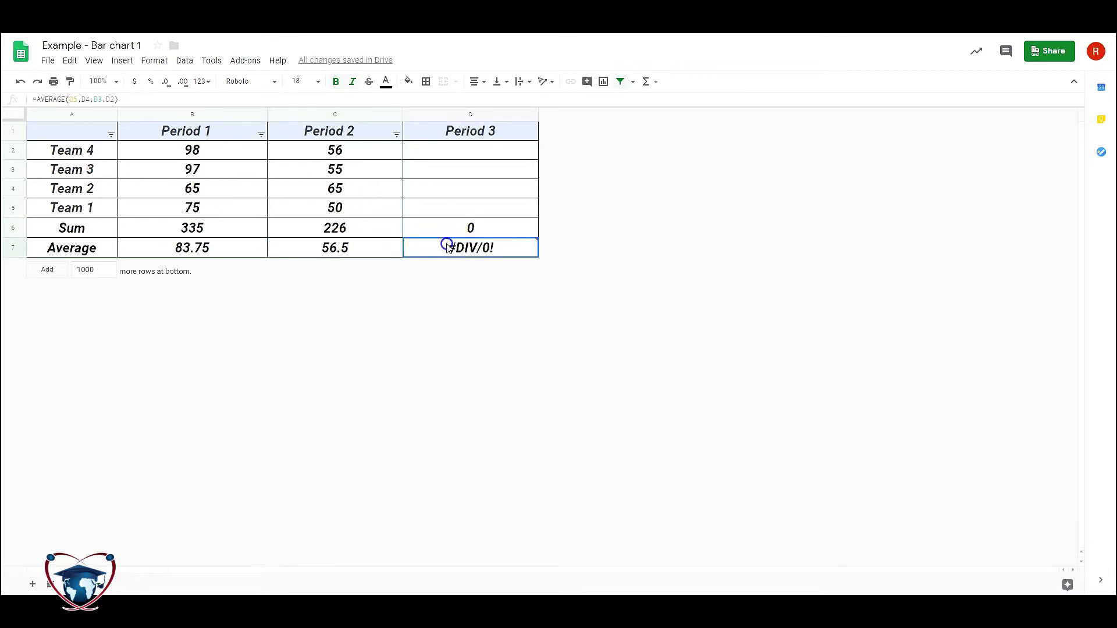
click(448, 231)
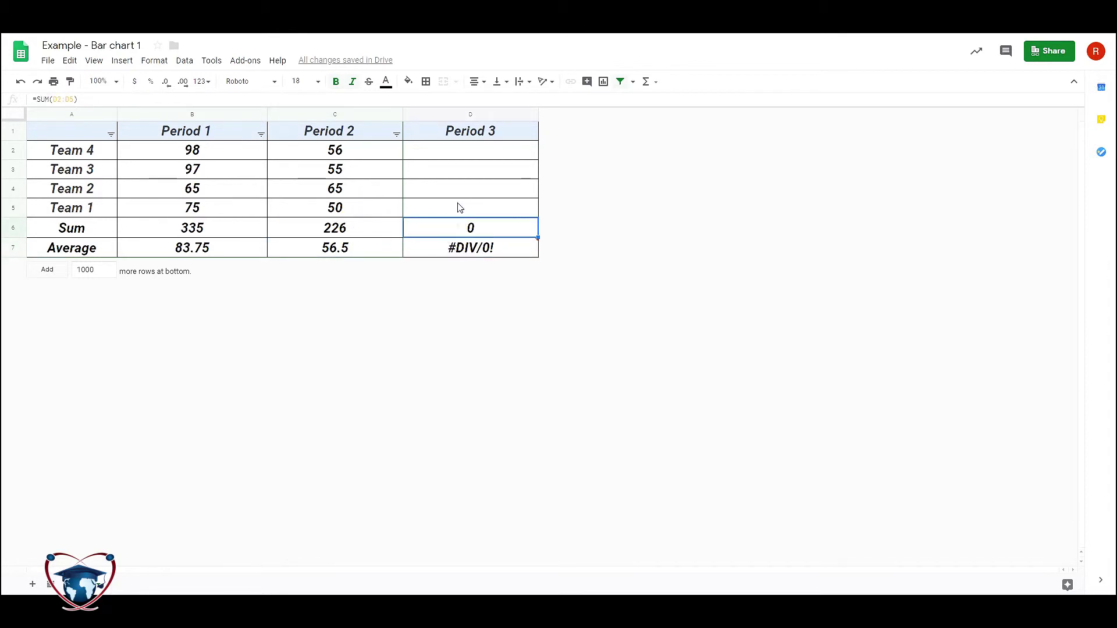
Copy the four Period 3 team scores from the spreadsheet Copy of Example - Bar chart 1.
click(488, 154)
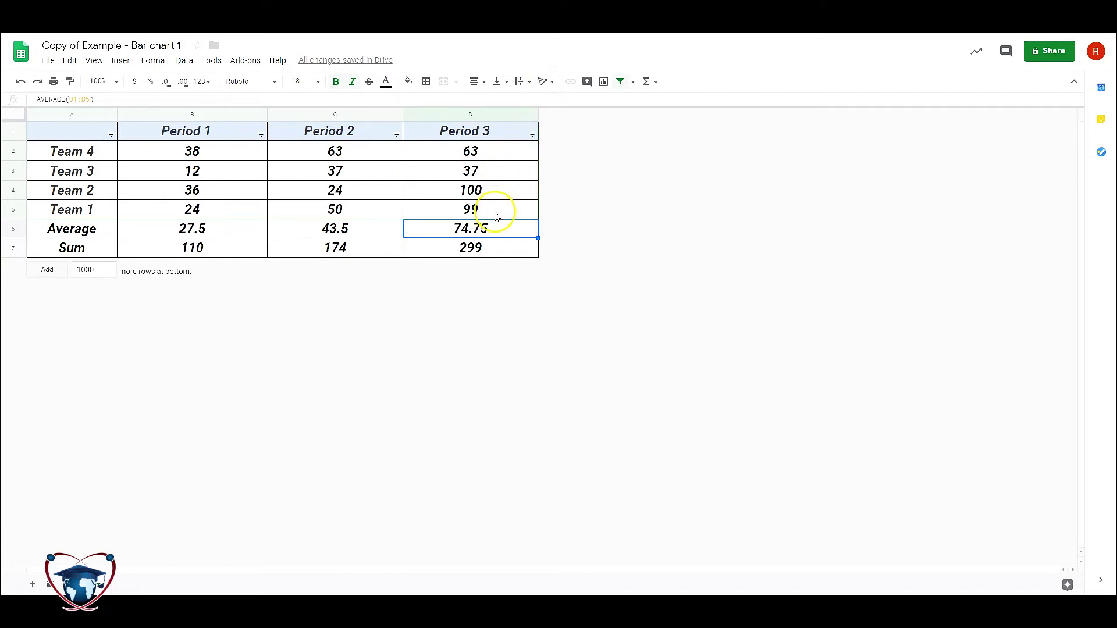
click(488, 252)
click(499, 212)
drag(494, 187, 491, 153)
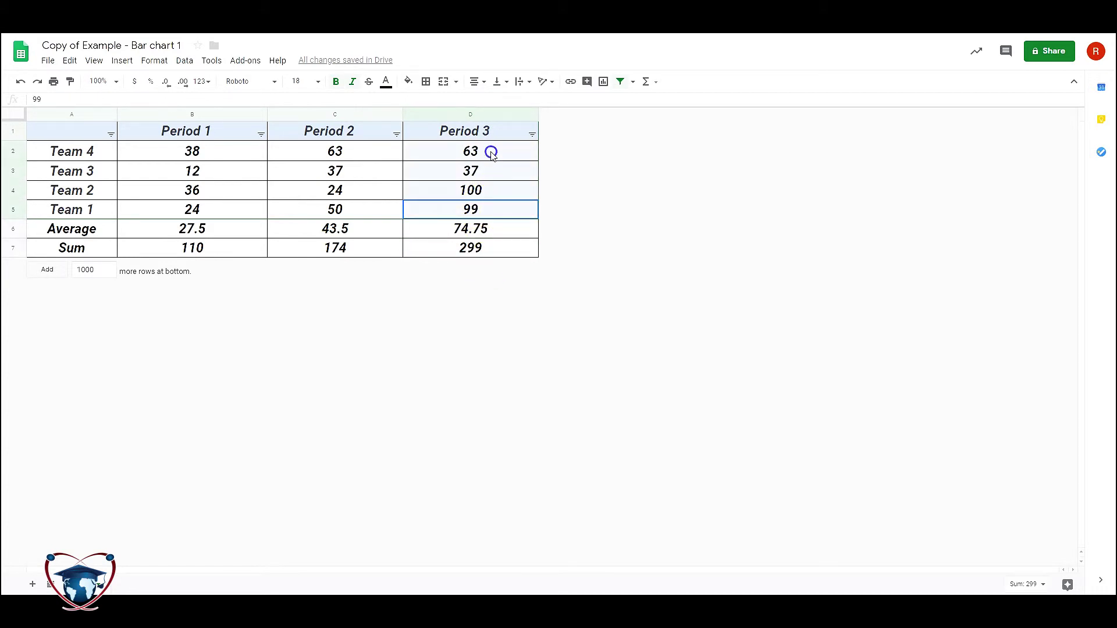
right_click(492, 153)
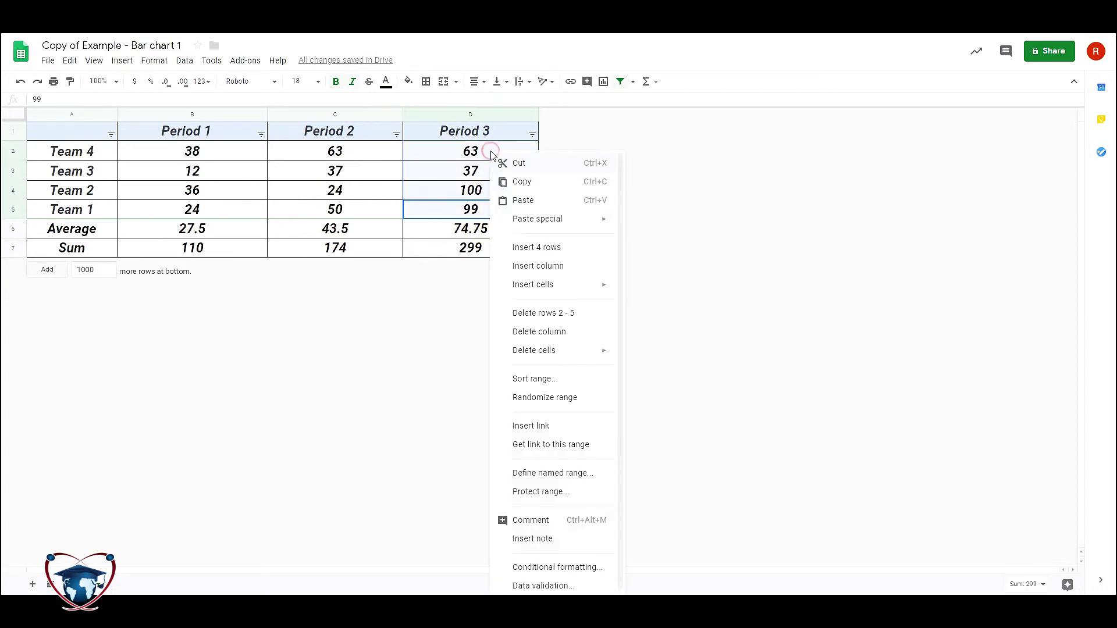
click(516, 181)
Return to Example - Bar chart 1 and paste the copied scores as values only into Period 3, starting at Team 4.
click(467, 40)
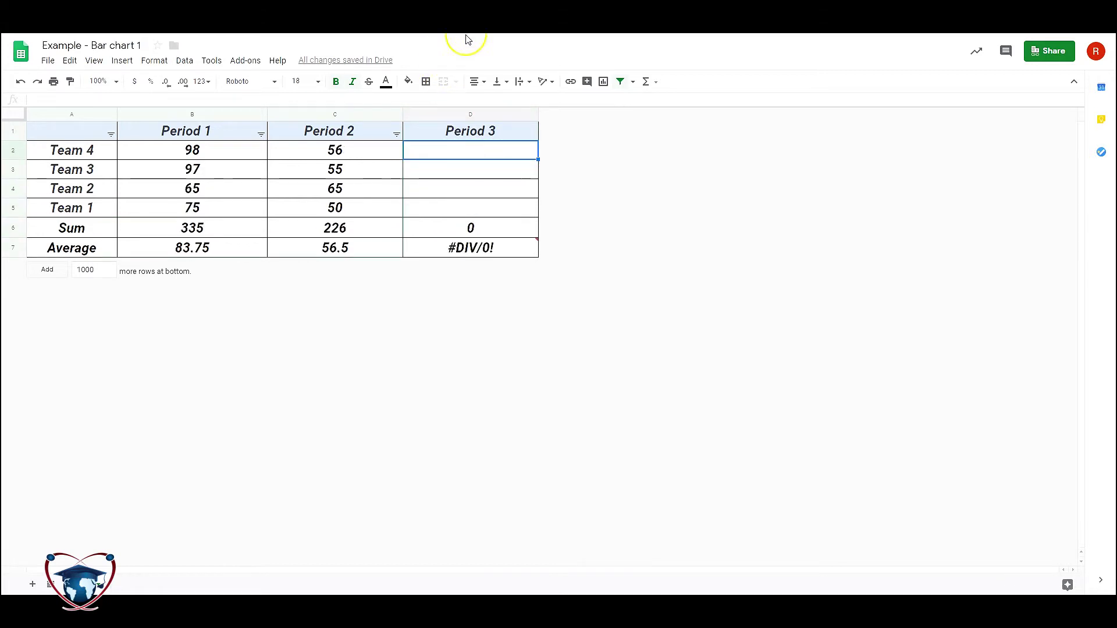
click(459, 195)
click(456, 156)
right_click(461, 157)
mouse_move(518, 217)
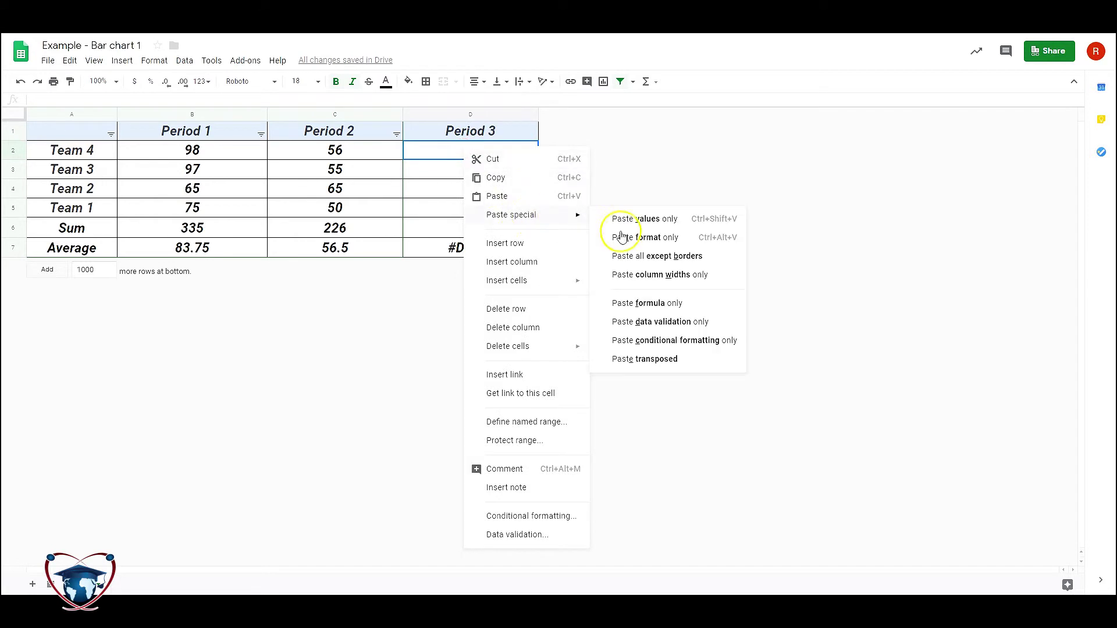
click(647, 223)
Examine the Sum and Average formulas of the Period 3 column.
click(374, 187)
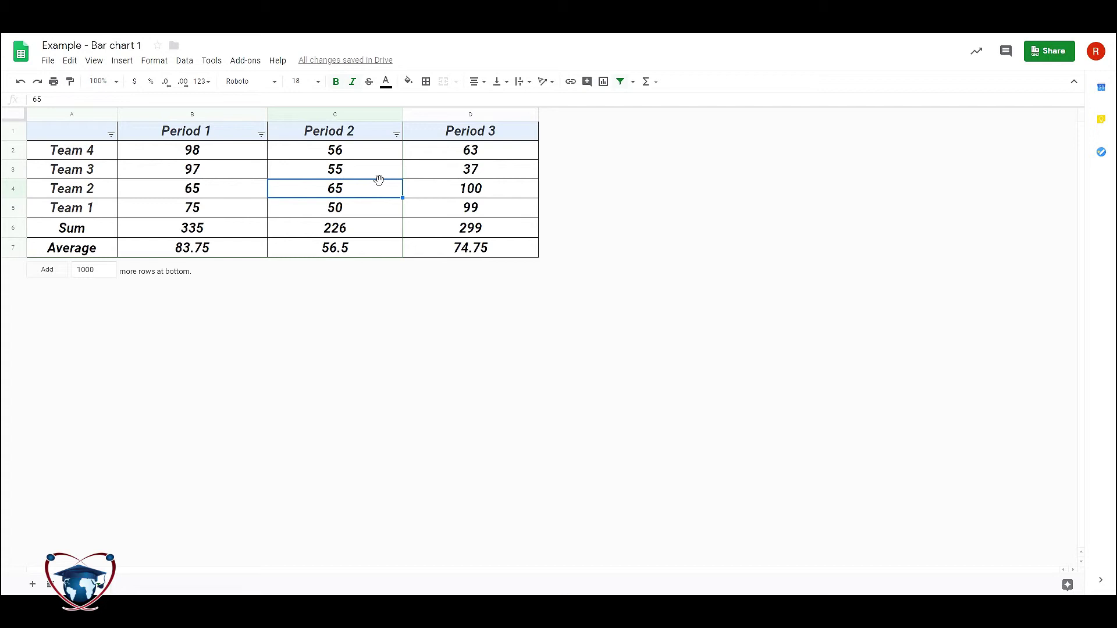
click(442, 227)
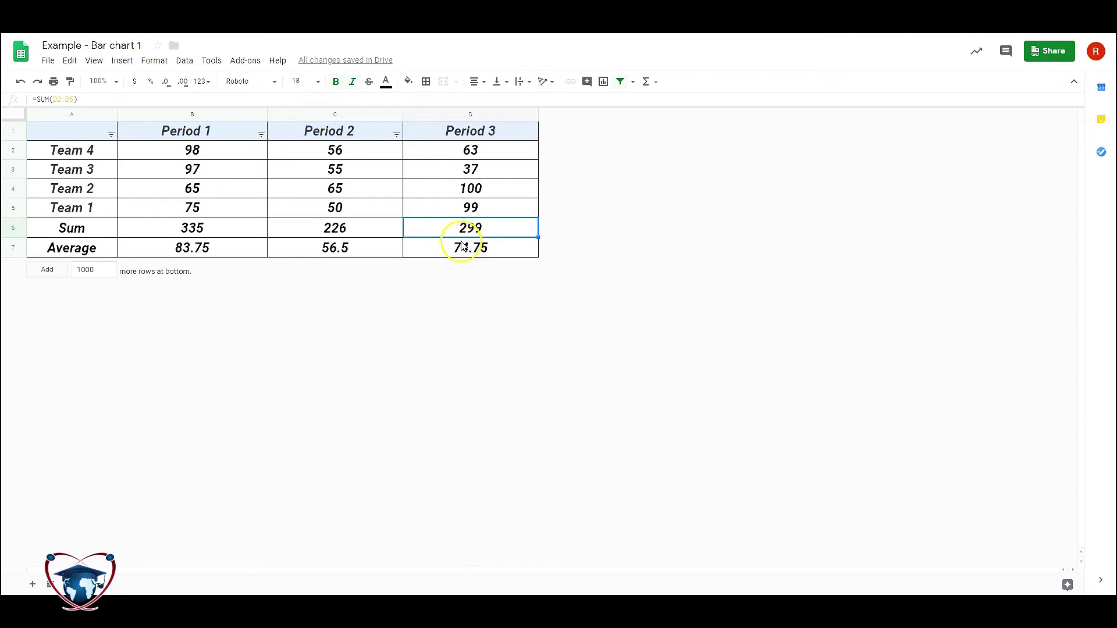
click(465, 246)
click(464, 226)
click(465, 249)
click(468, 230)
click(454, 245)
click(453, 227)
click(484, 152)
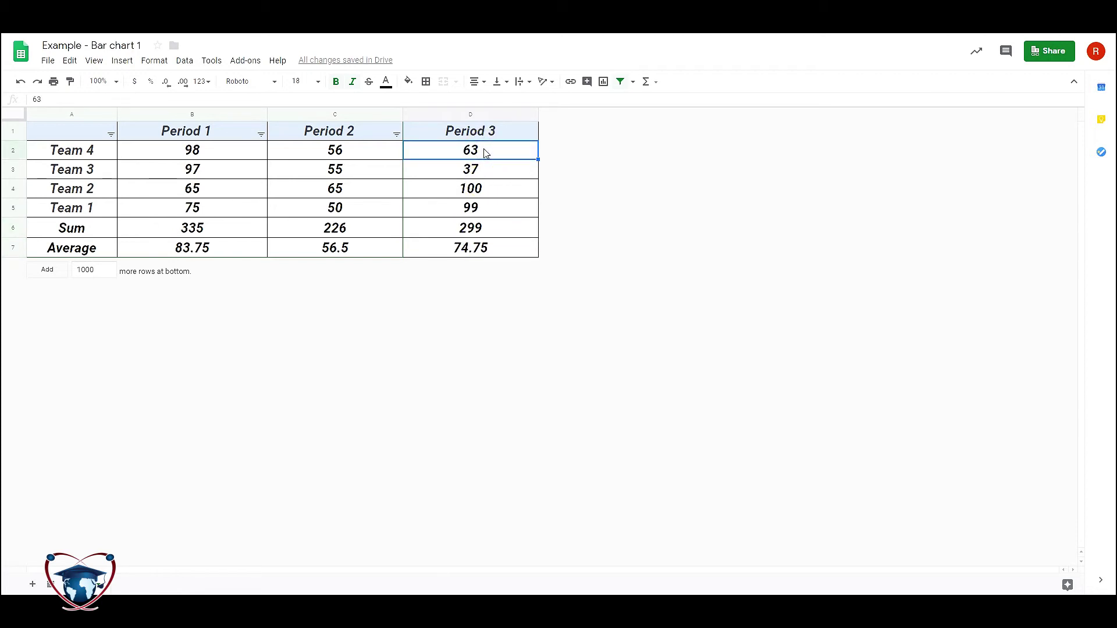
Set Team 4's Period 1 score to 55.
click(307, 189)
click(205, 157)
click(236, 162)
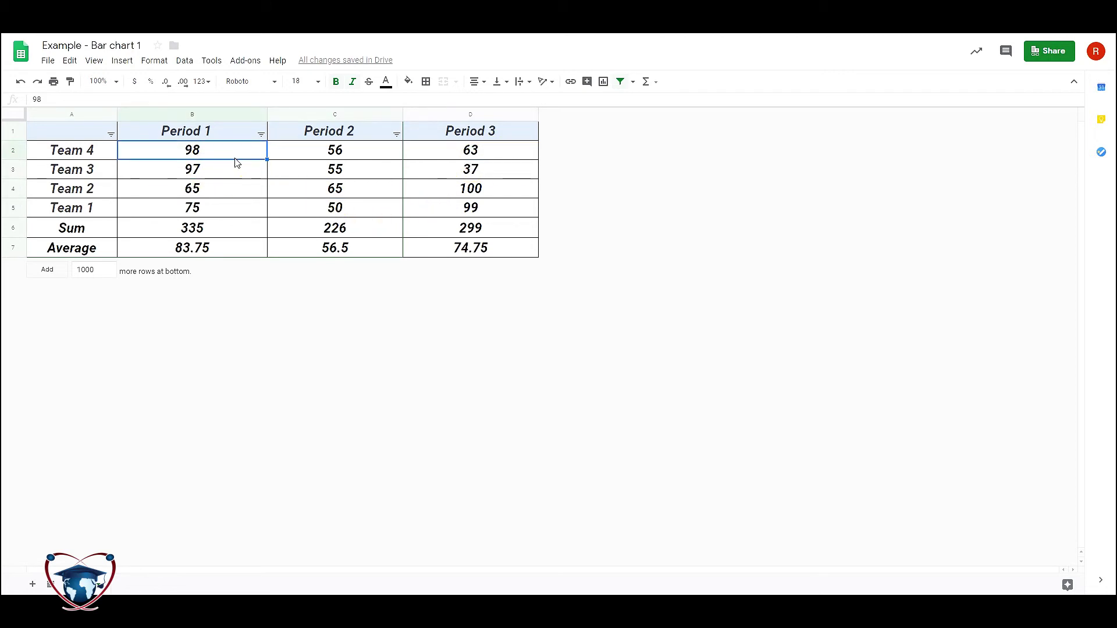
text(55)
key(Return)
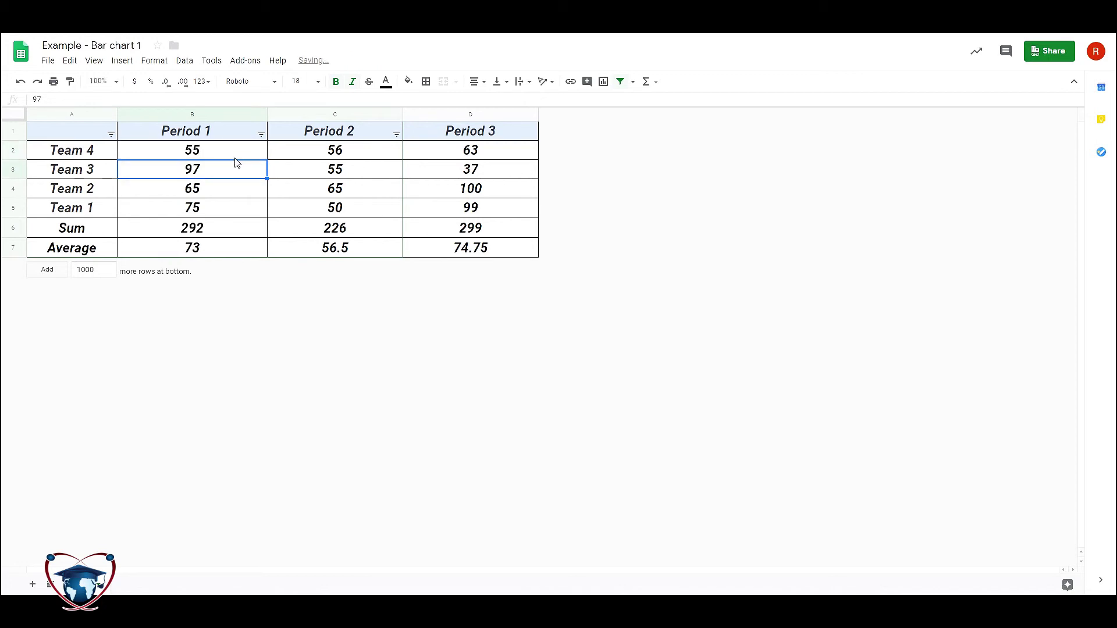
Set Team 3's scores to 55 for Period 1 and 65 for Period 2.
text(55)
key(Tab)
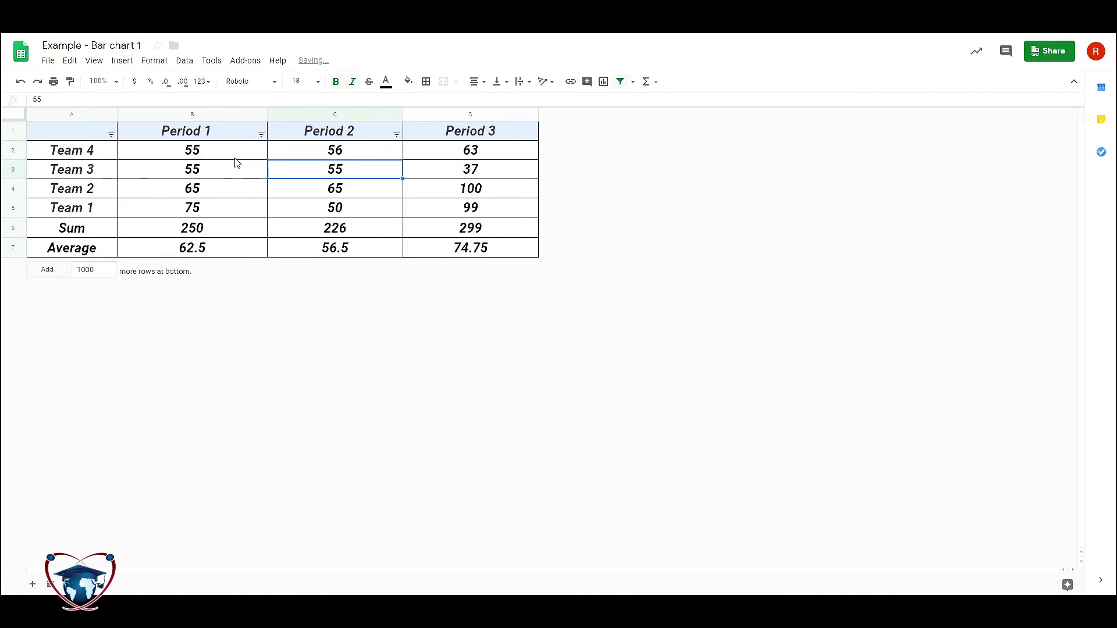
text(65)
key(Return)
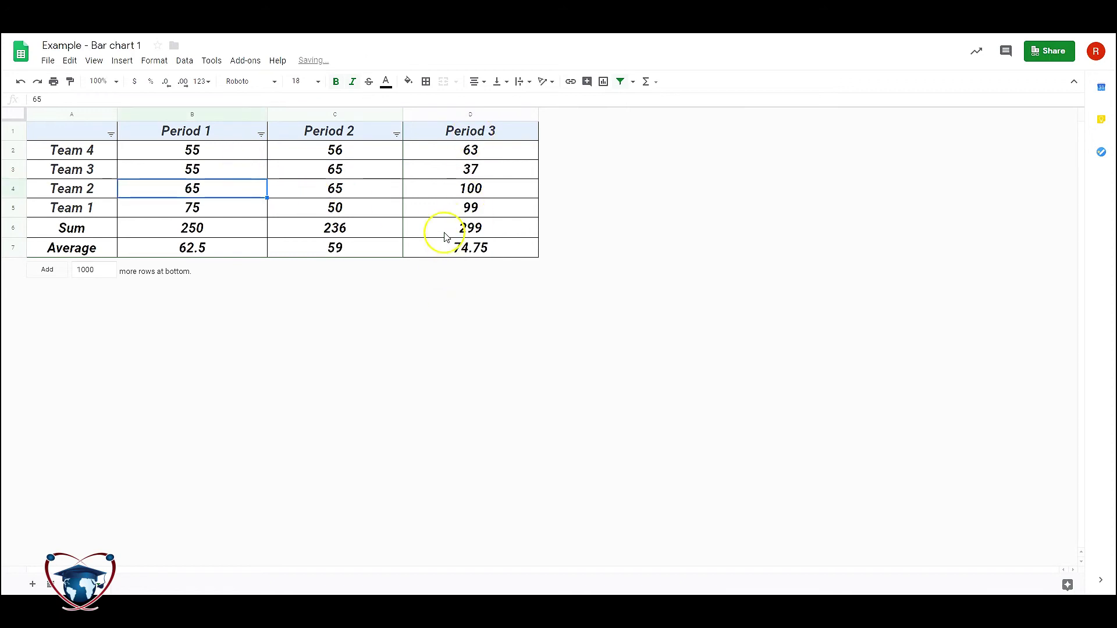